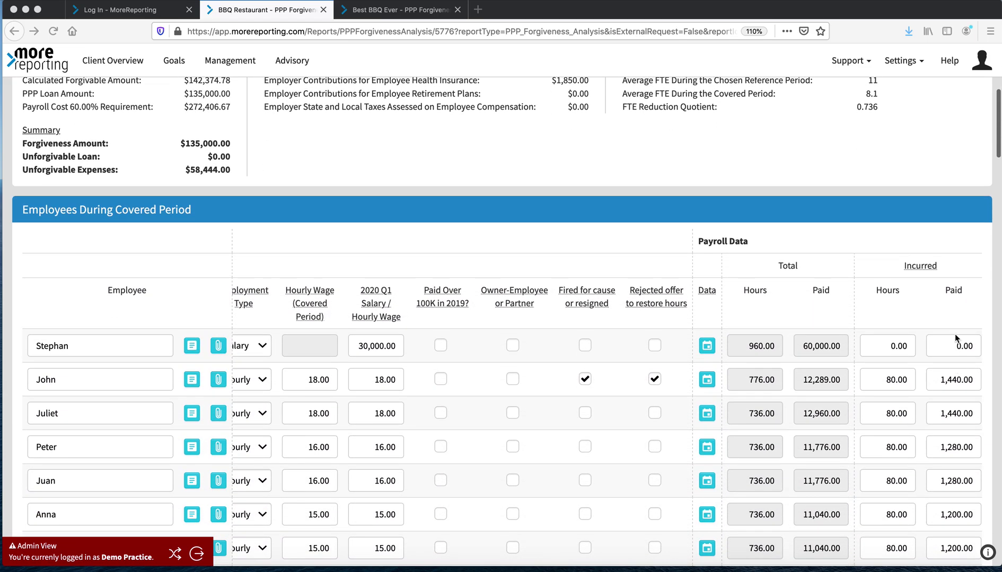
View the weekly payroll hours and pay details of the second employee in the Employees During Covered Period table
scroll(890, 424, "down", 3)
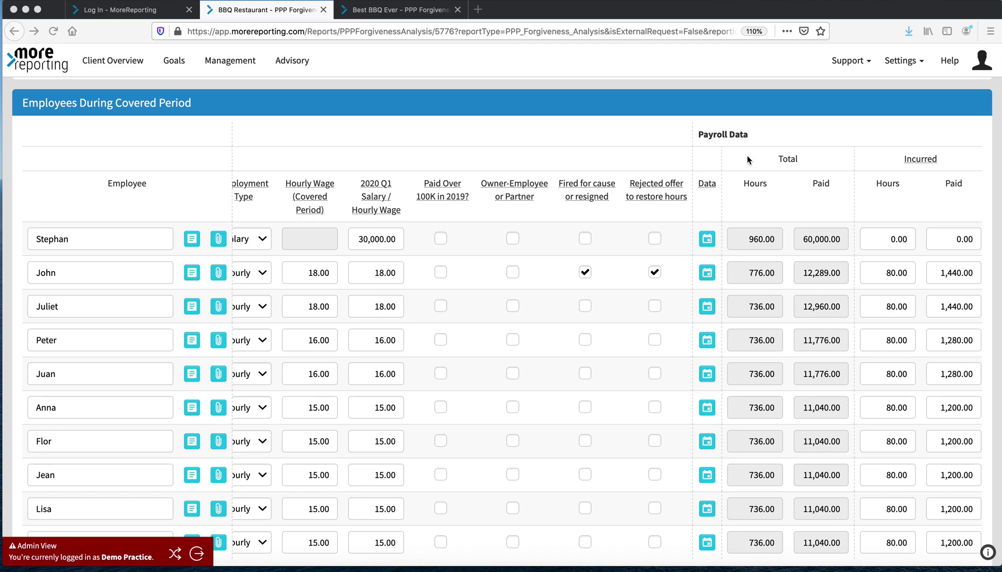
left_click(708, 274)
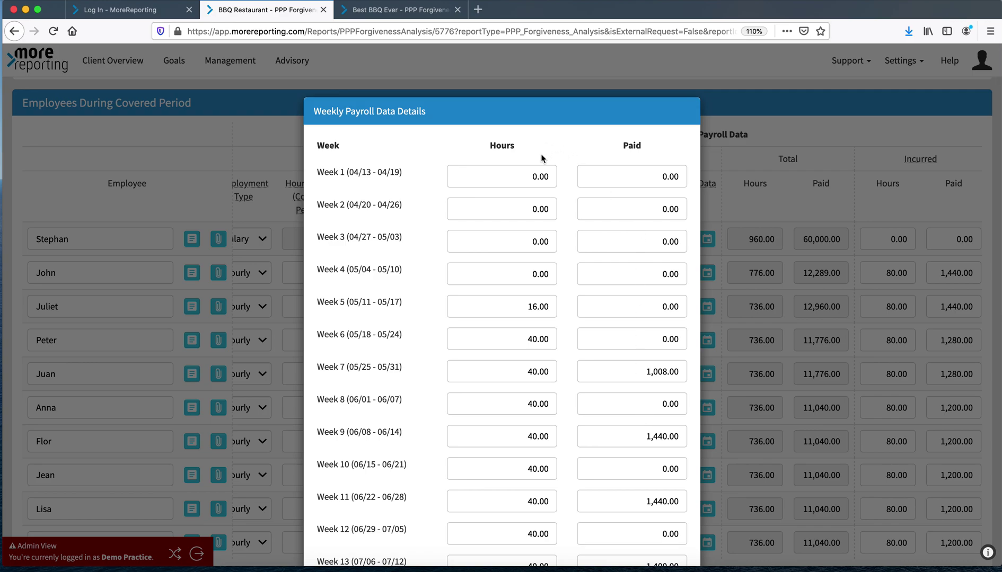
left_click(711, 200)
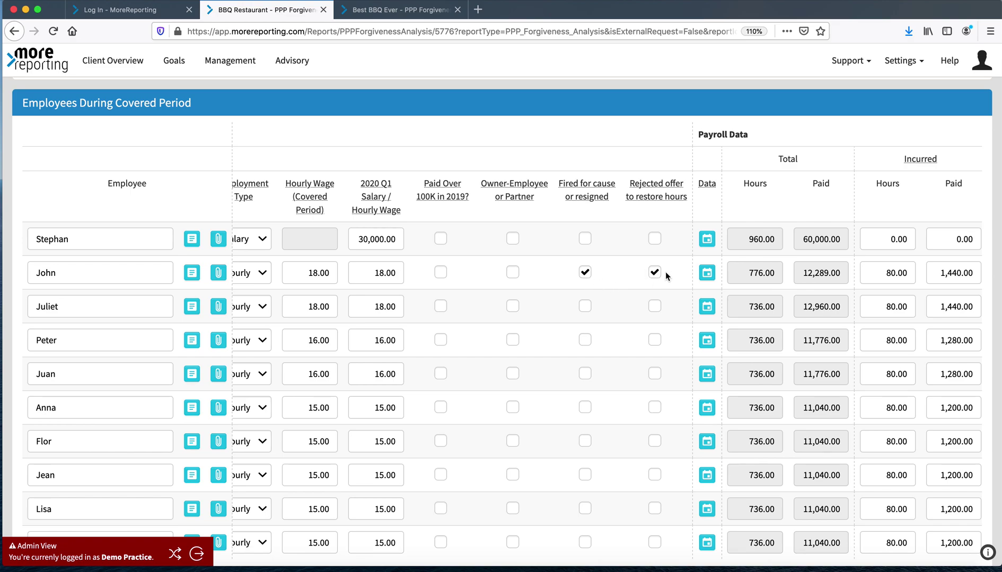
Check which file types can be attached for the second employee in the covered period, without uploading a file
left_click(219, 273)
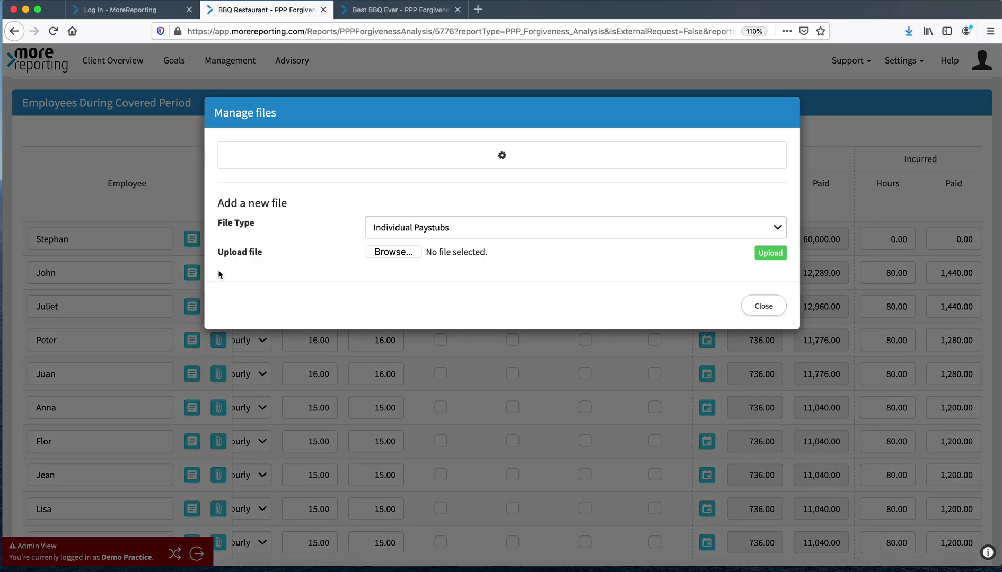
left_click(411, 233)
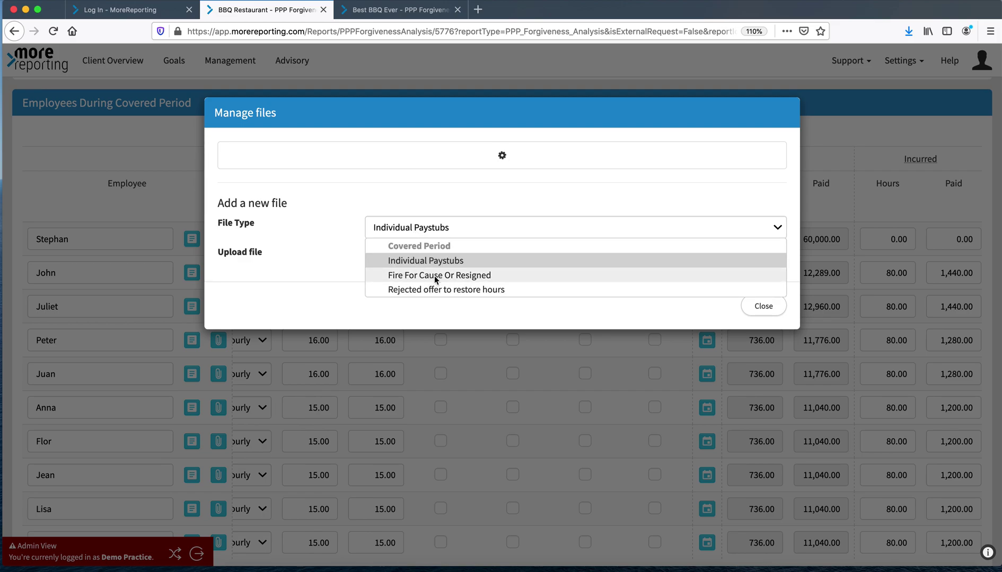
left_click(763, 308)
Examine the Other Payroll and FTE columns of the covered period table and the Salary Reduction Verification table
scroll(616, 350, "down", 3)
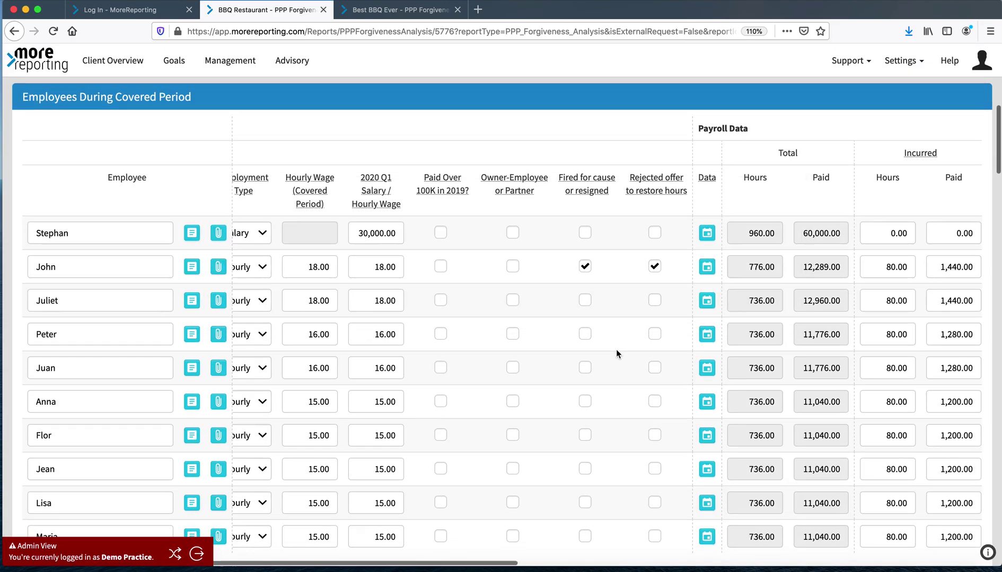
scroll(616, 350, "right", 5)
scroll(616, 350, "right", 10)
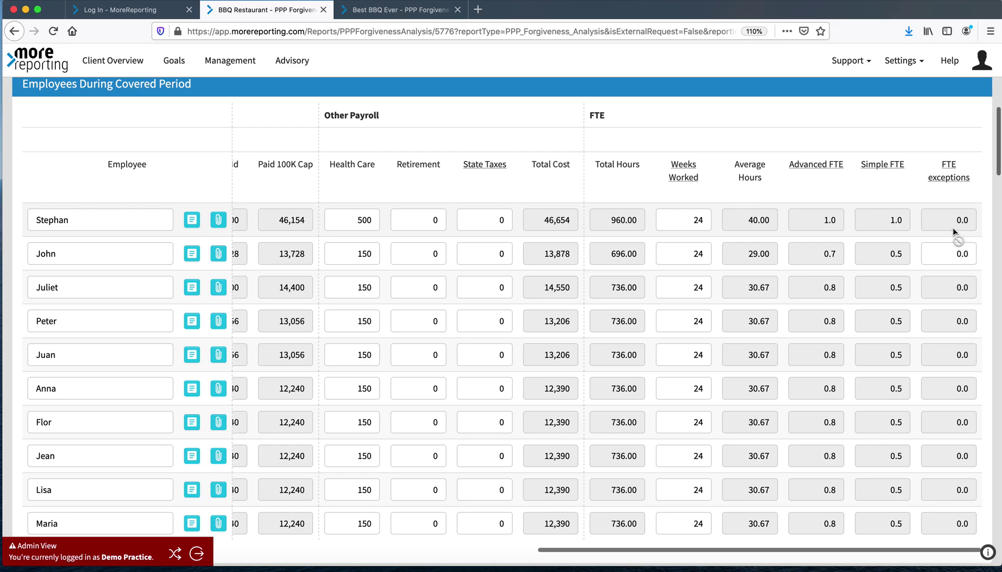
scroll(953, 227, "down", 5)
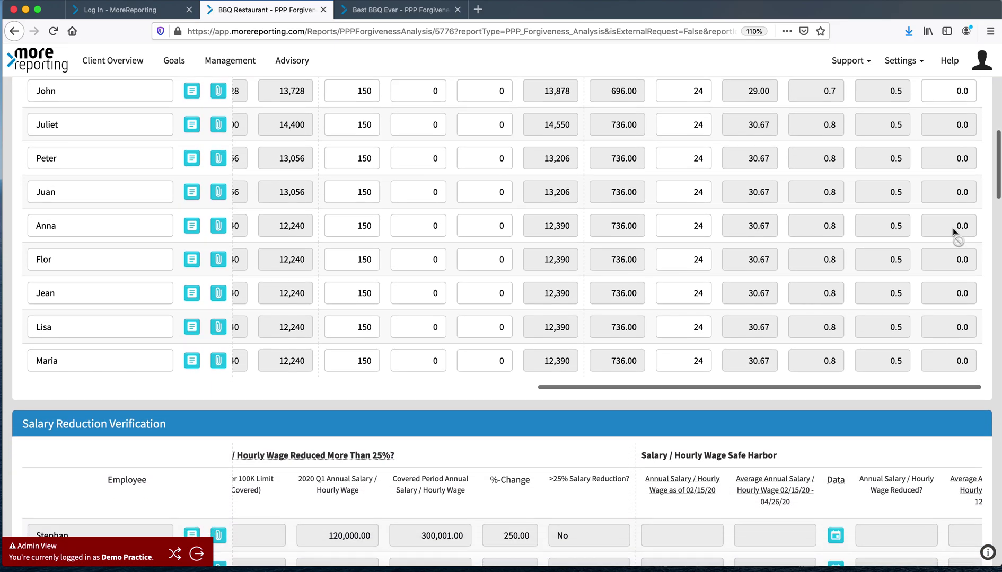
scroll(952, 228, "down", 12)
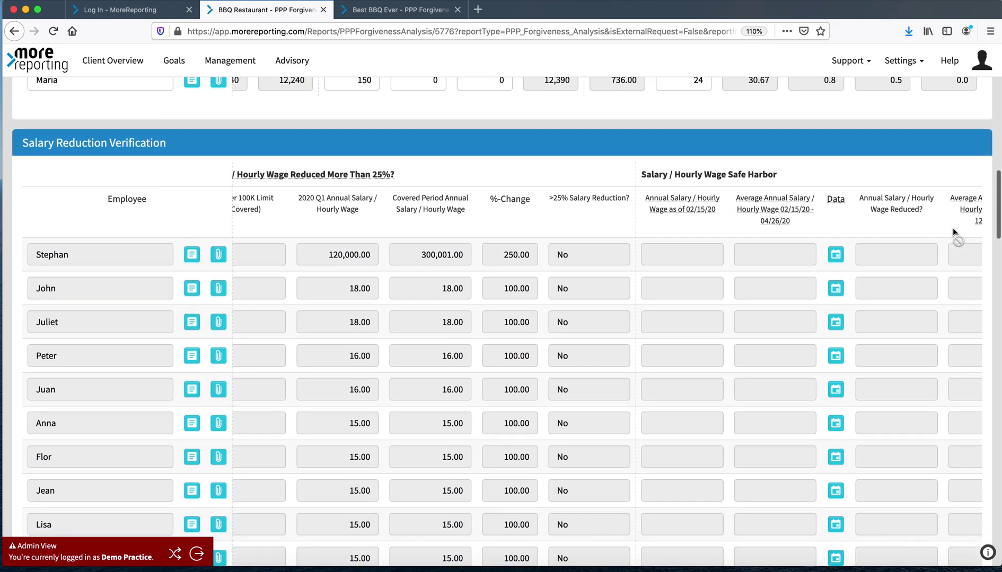
Review the second employee's weekly hours through week 27 in FTE Reduction - Option 1 (02/15 - 06/30, 2019)
scroll(953, 228, "down", 3)
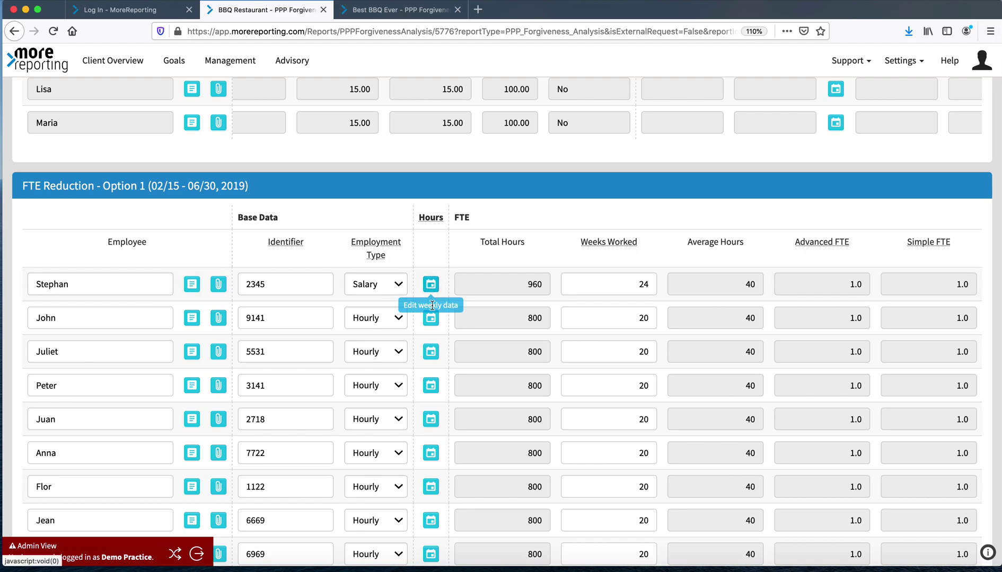
left_click(432, 325)
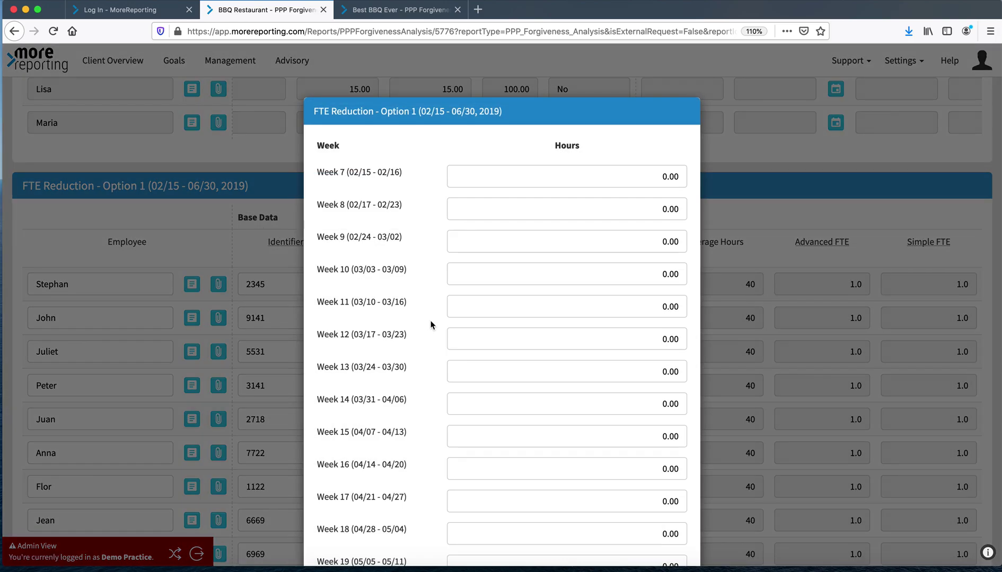
scroll(587, 274, "down", 7)
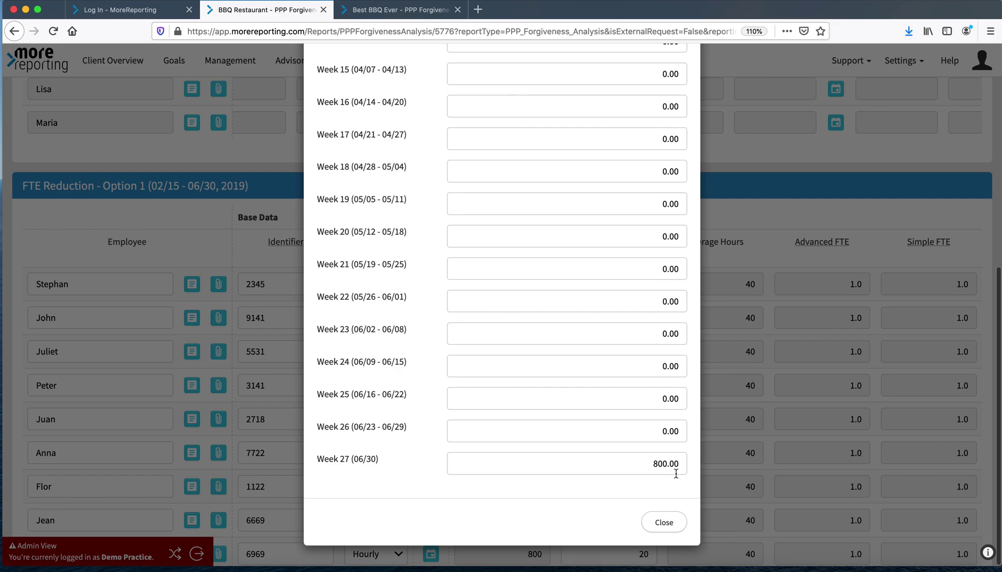
left_click(665, 524)
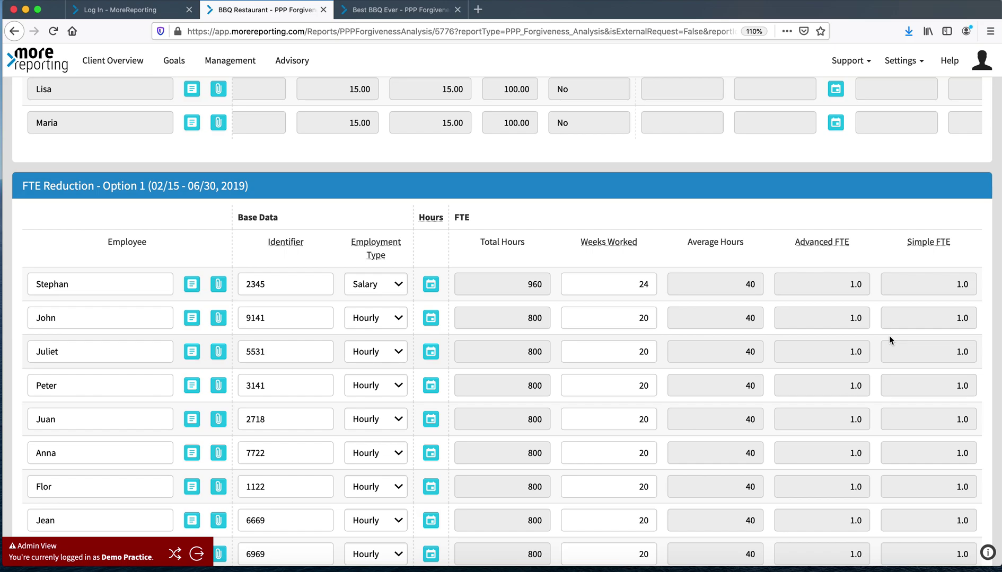
Review the second employee's weekly hours in FTE Reduction - Option 2 (01/01 - 02/29, 2020)
scroll(889, 339, "down", 10)
scroll(888, 336, "down", 3)
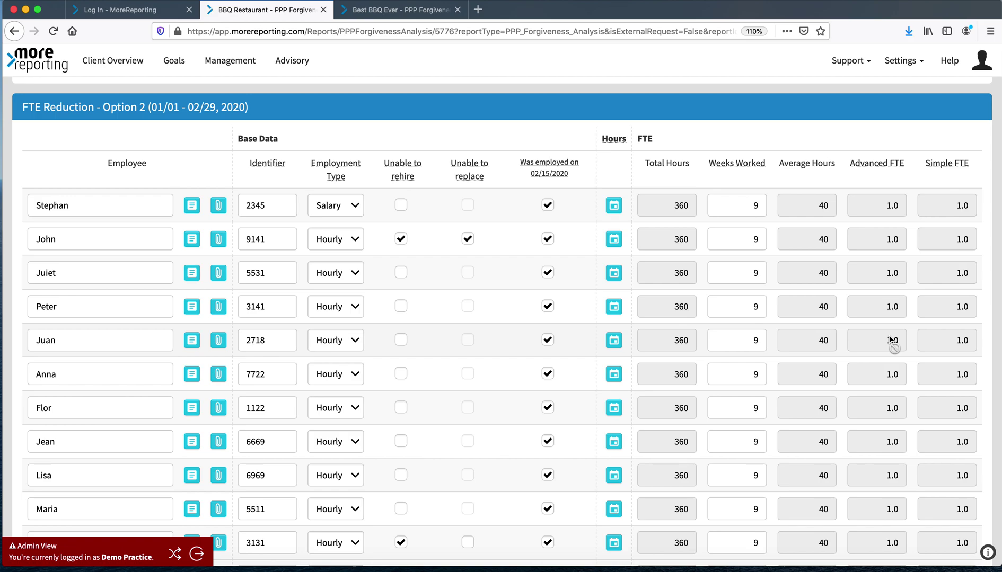
scroll(889, 337, "down", 1)
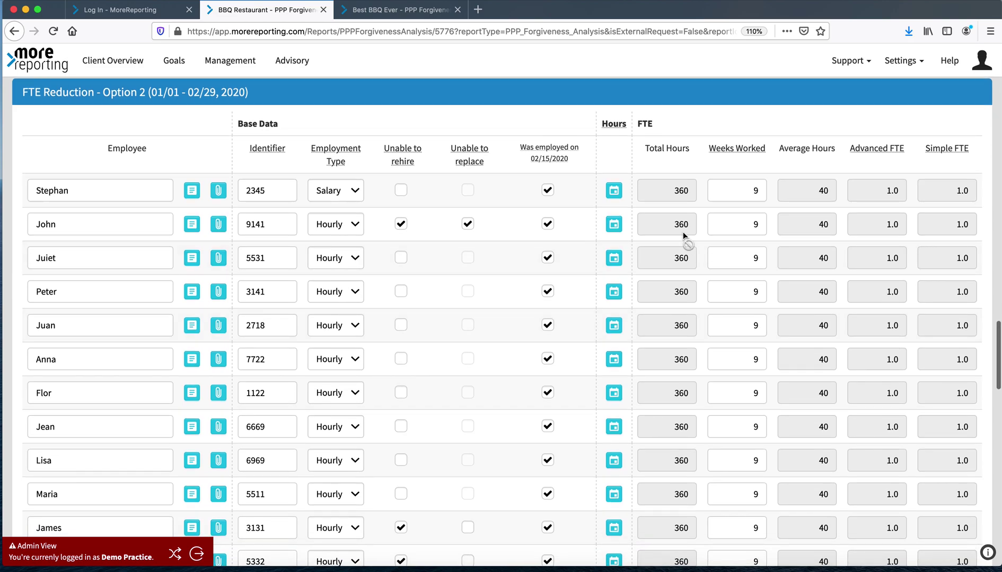
left_click(614, 224)
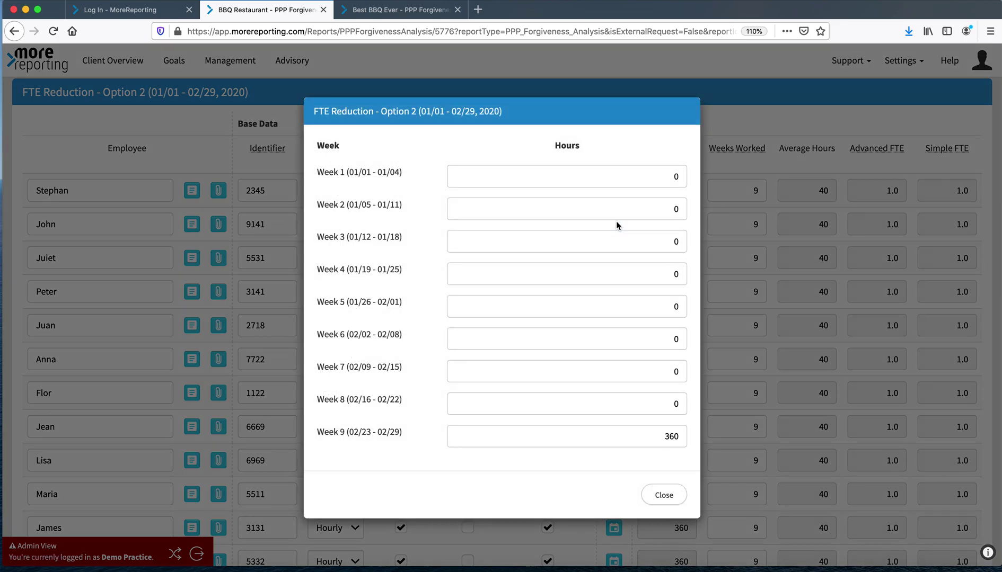
left_click(655, 494)
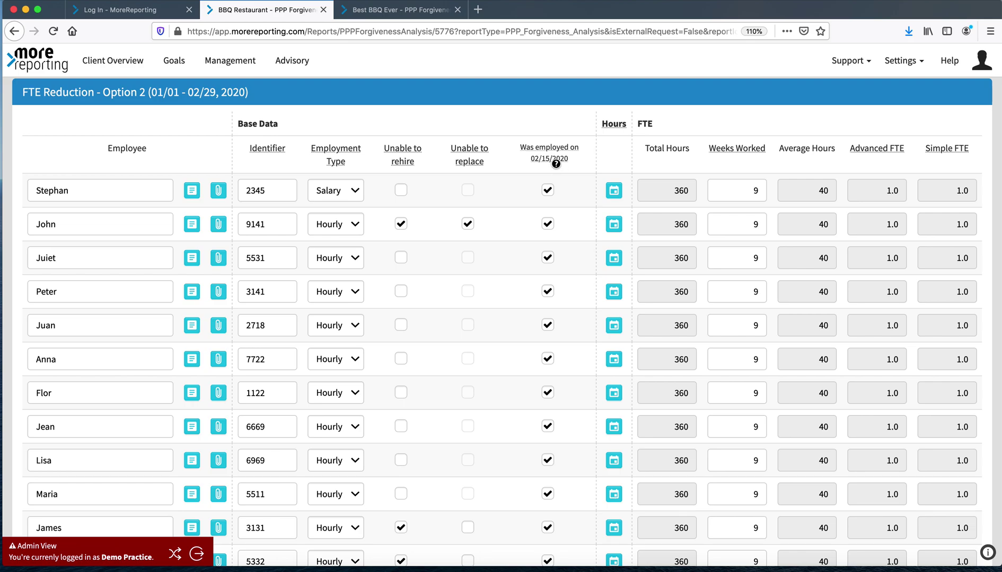
Check the attachment file types offered for the second employee in FTE Reduction - Option 2, without uploading a file
left_click(220, 225)
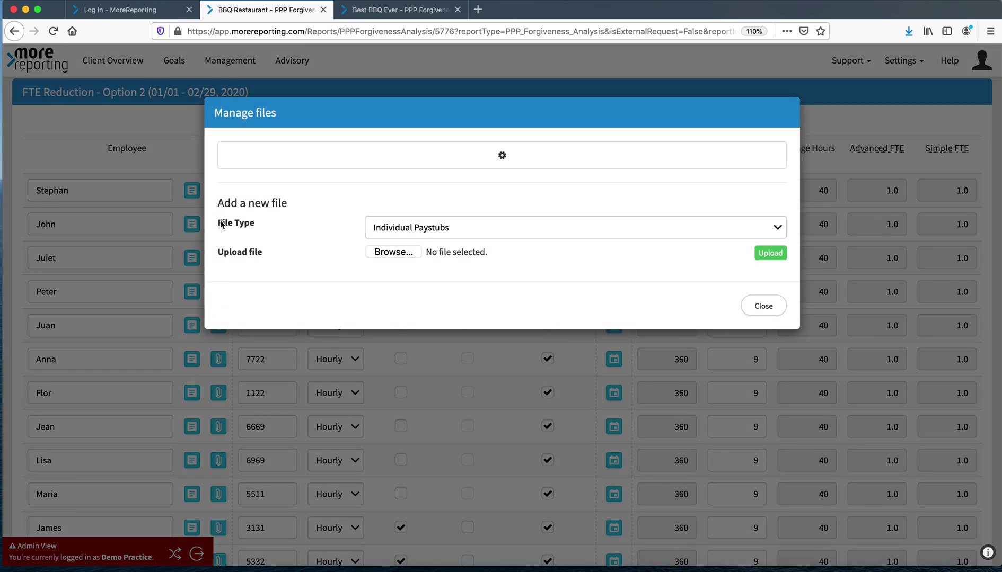
left_click(432, 230)
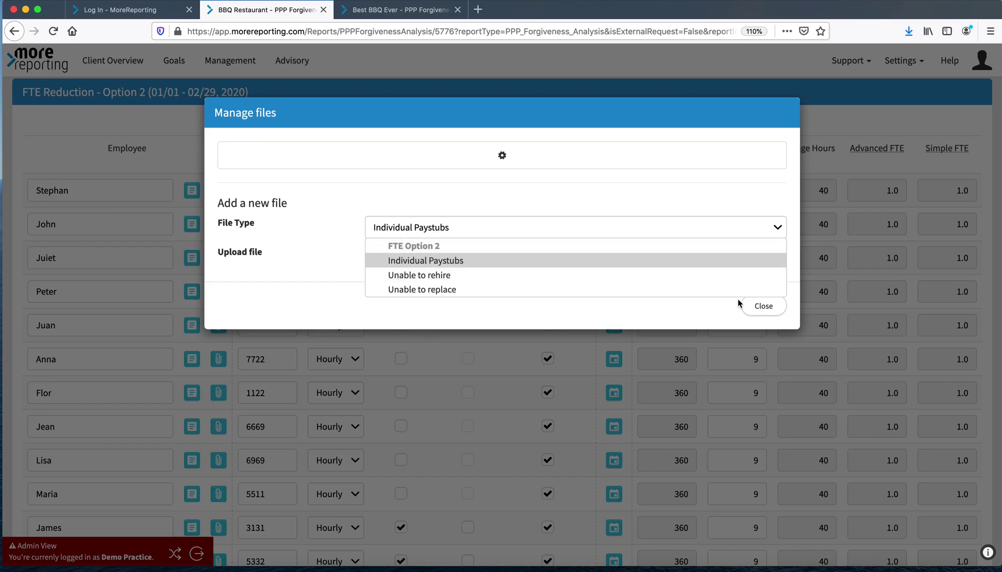
left_click(766, 306)
Examine the last employee rows of FTE Reduction - Option 2 and the advanced and simple figures under FTE Reduction Quotient
scroll(563, 360, "down", 9)
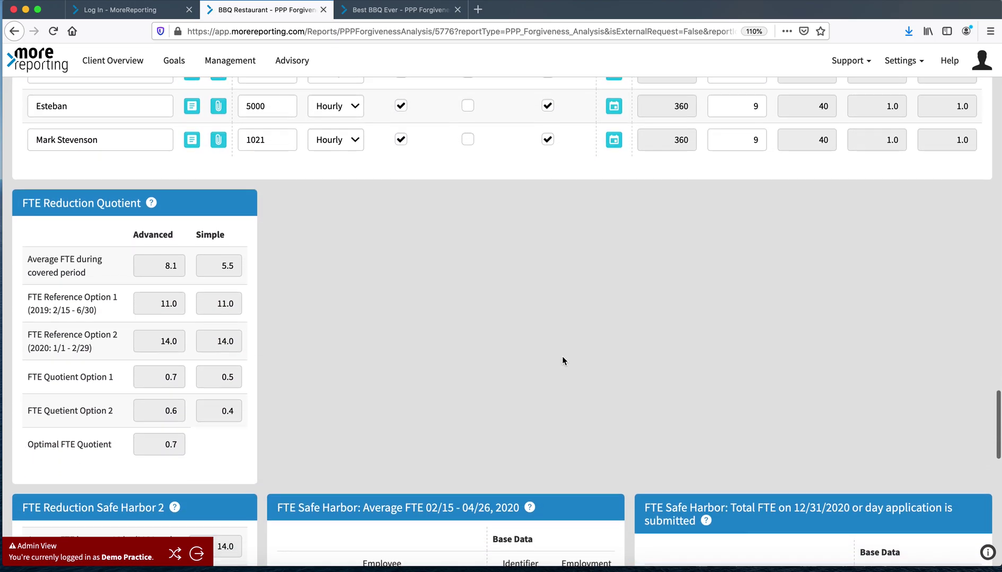
scroll(562, 360, "up", 3)
scroll(562, 356, "up", 2)
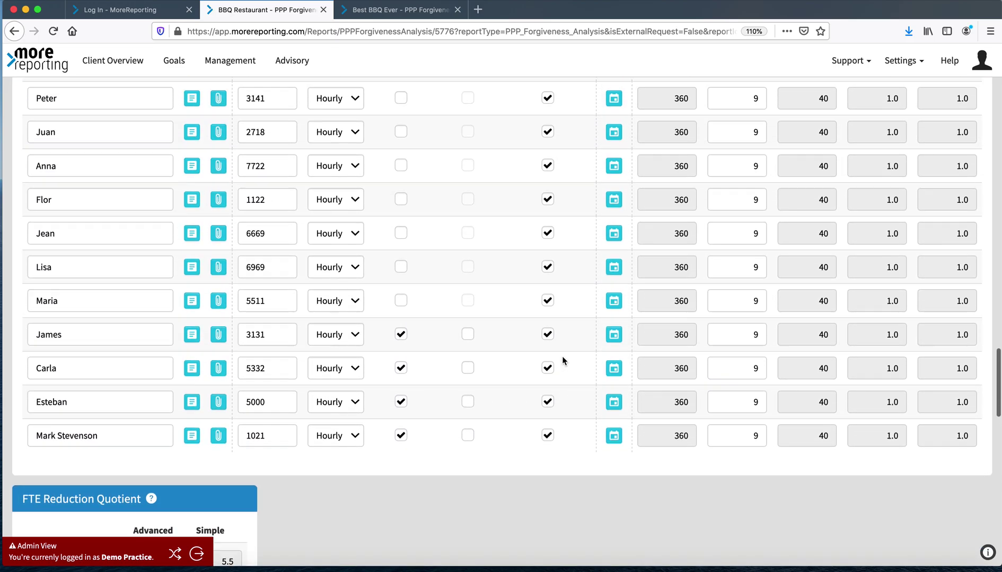
scroll(561, 356, "down", 5)
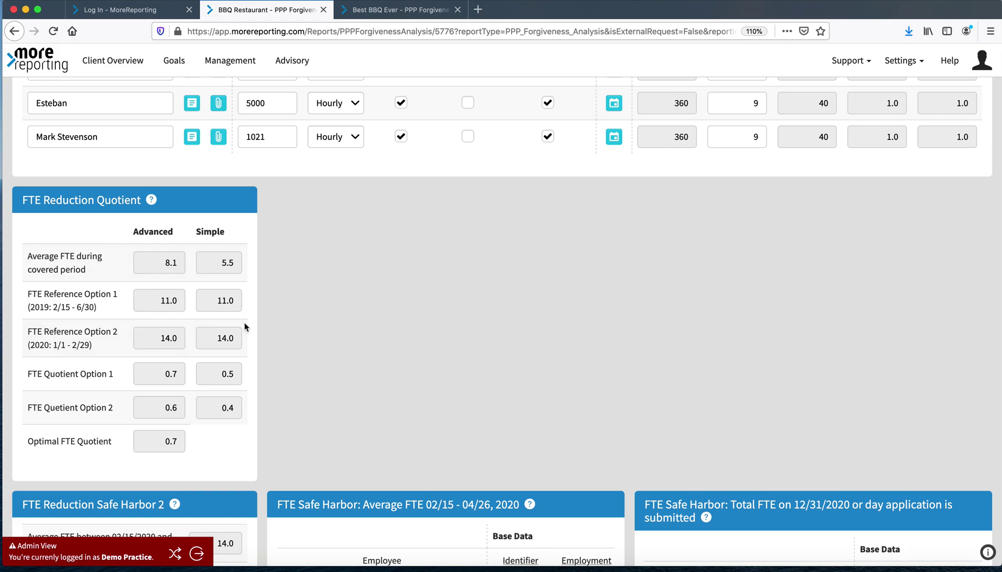
scroll(231, 352, "down", 2)
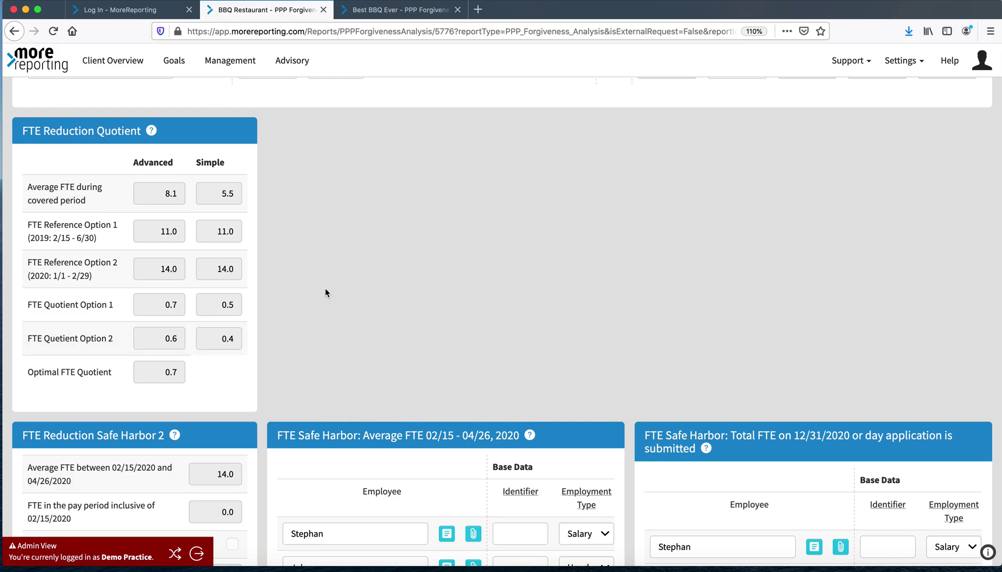
Return to the report summary and highlight the FTE Reduction Quotient value under Adjustments
scroll(325, 288, "down", 20)
scroll(325, 288, "up", 12)
scroll(325, 288, "up", 15)
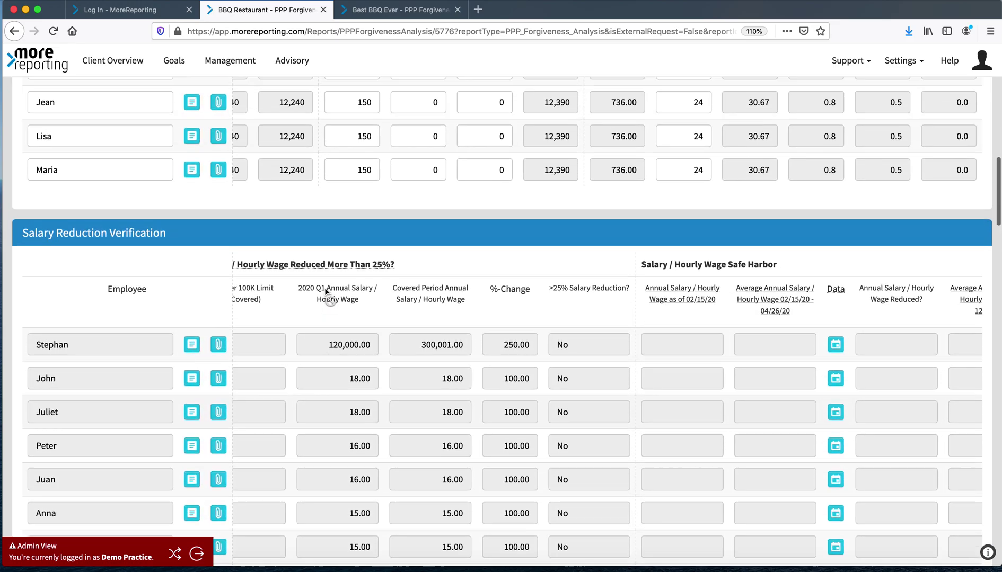
scroll(325, 289, "up", 1)
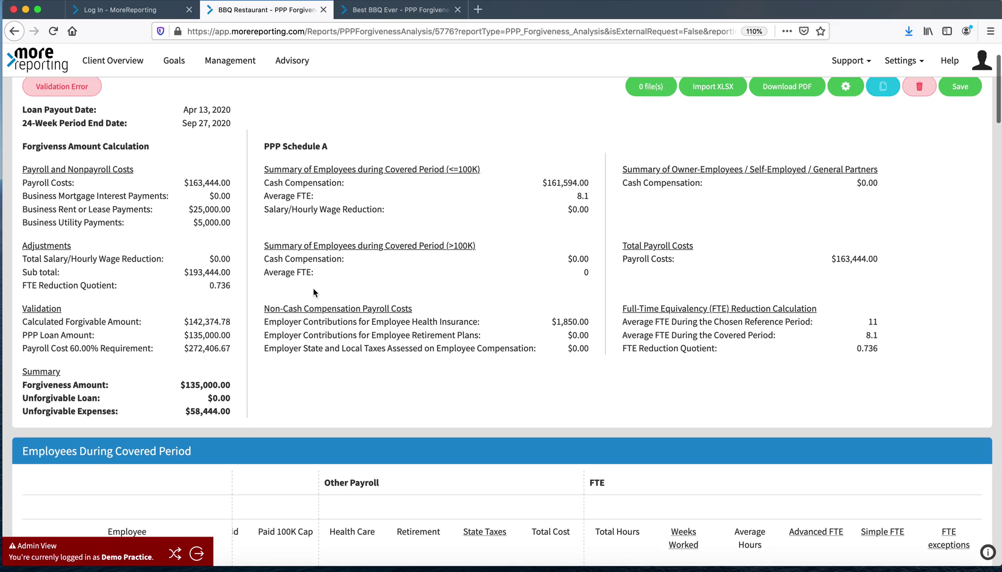
left_click_drag(209, 286, 216, 286)
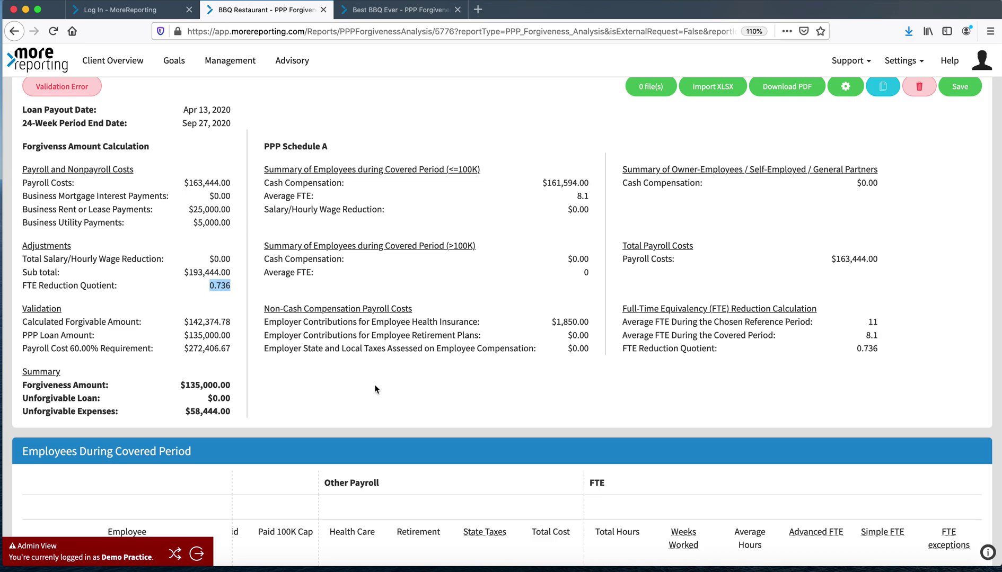
scroll(374, 390, "up", 2)
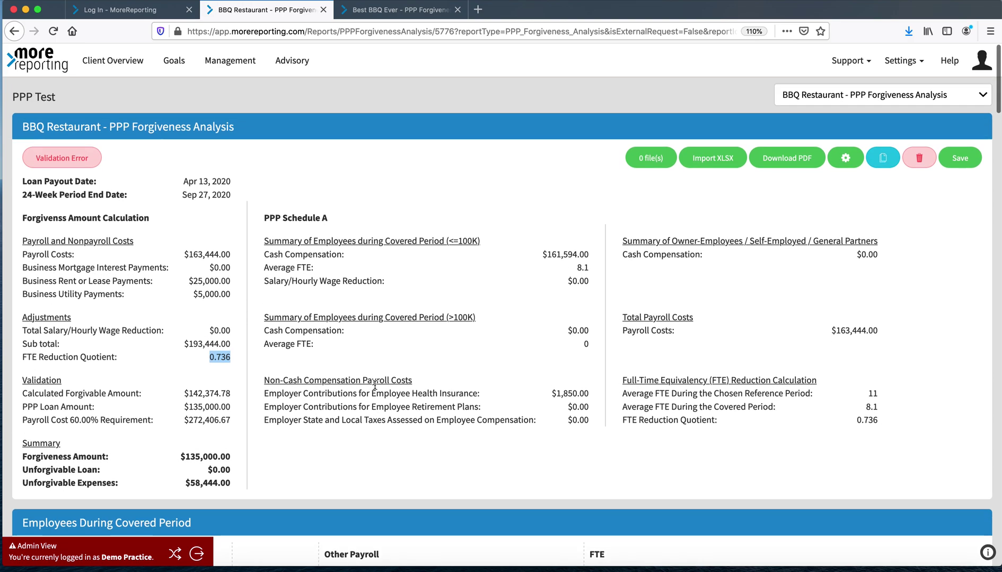